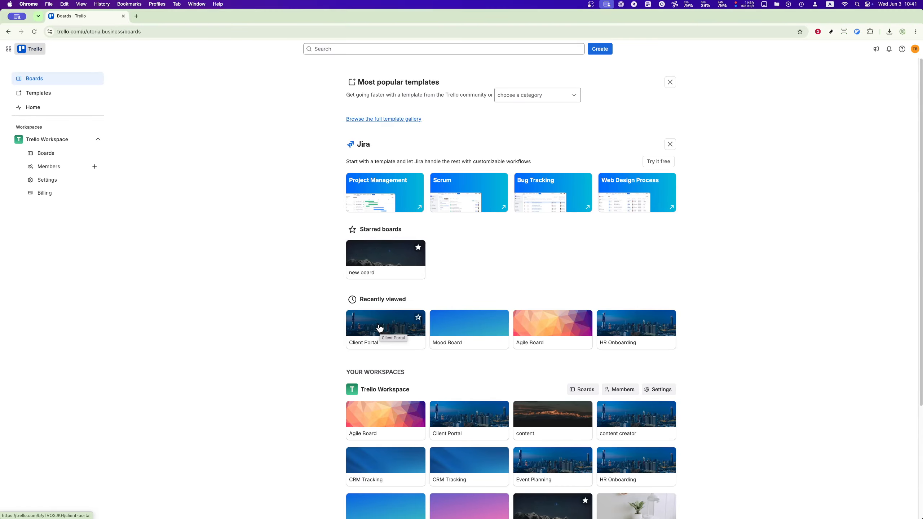
Step: Open the Client Portal board and add a card titled "Profiles" to the Client Overview list
{"action": "left_click", "coordinate": [379, 328]}
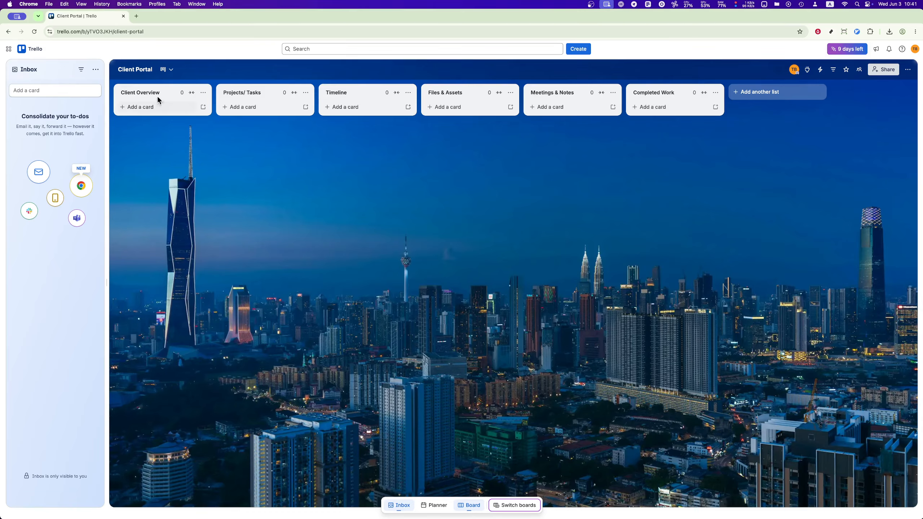
{"action": "left_click", "coordinate": [154, 107]}
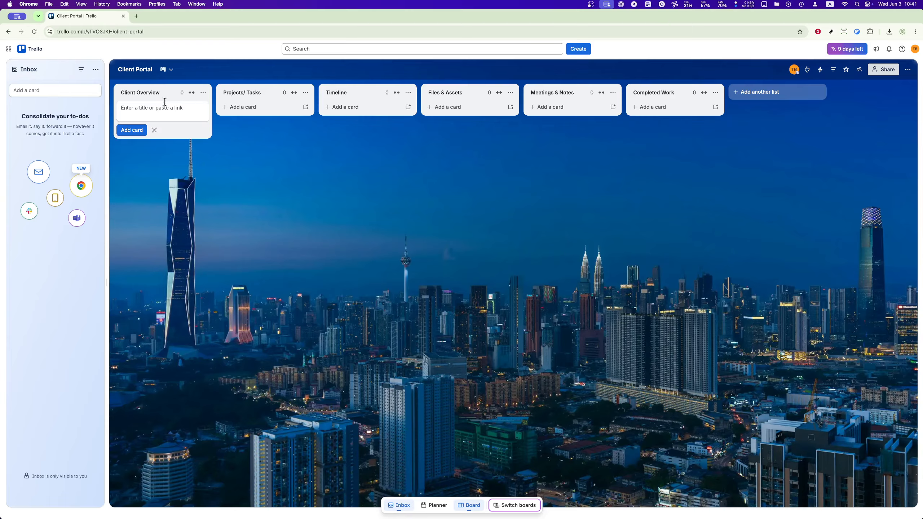
{"action": "type", "text": "Profiles"}
{"action": "key", "text": "Return"}
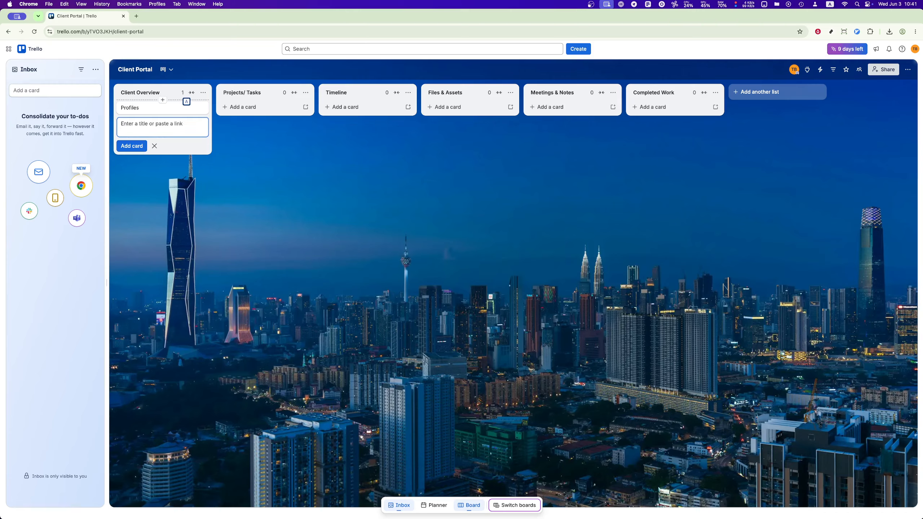
{"action": "left_click", "coordinate": [259, 150]}
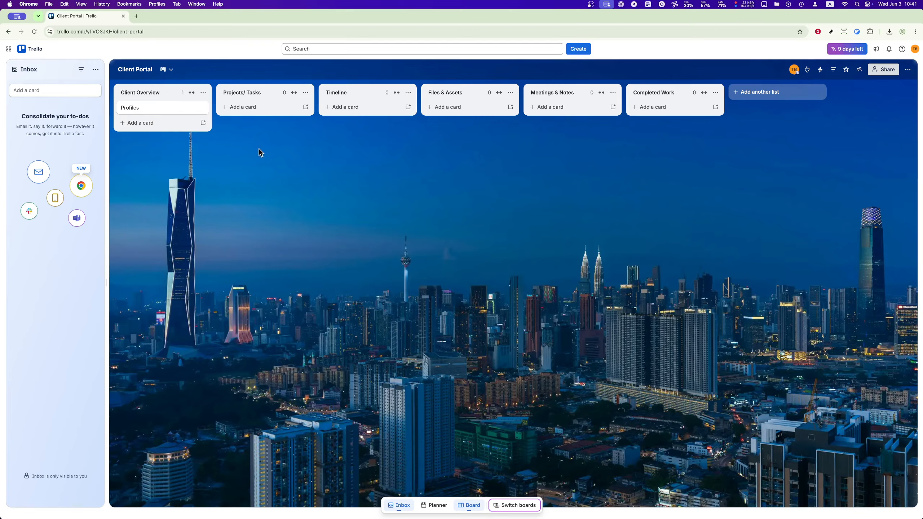
Step: Add a checklist titled "Checklist" to the Profiles card and set its due date to 6/4/2026 at 10:41 AM with a 5-minute reminder
{"action": "left_click", "coordinate": [160, 111]}
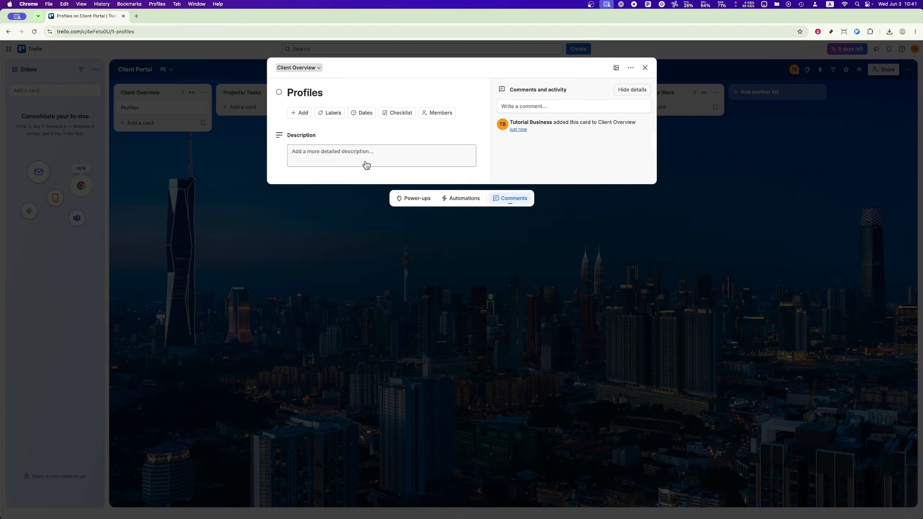
{"action": "left_click", "coordinate": [335, 159]}
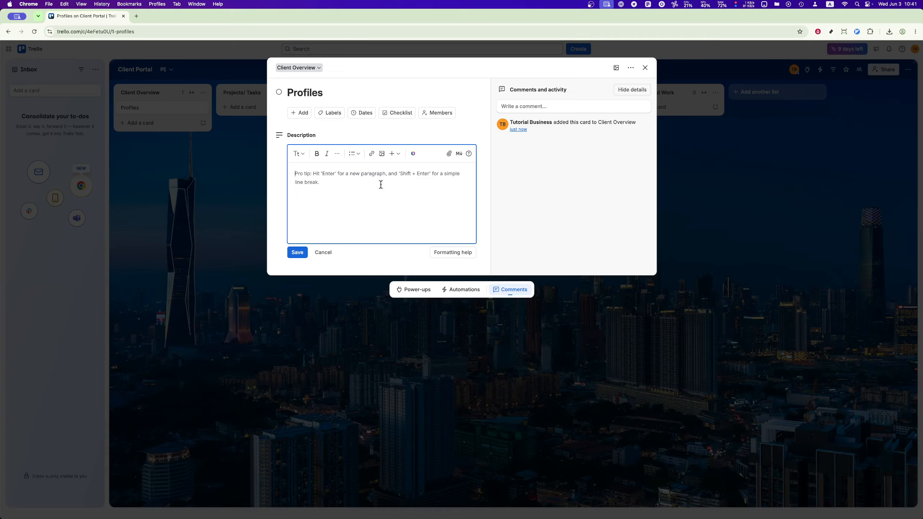
{"action": "left_click", "coordinate": [390, 134]}
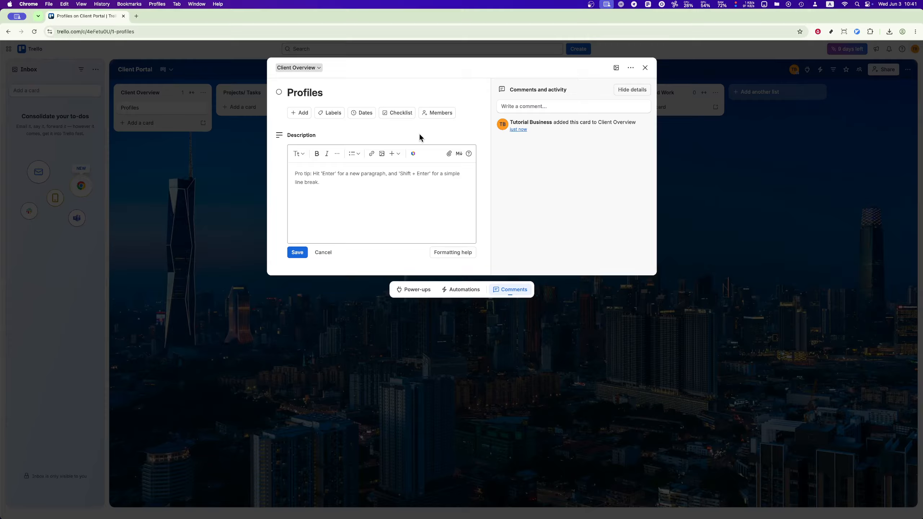
{"action": "left_click", "coordinate": [397, 114]}
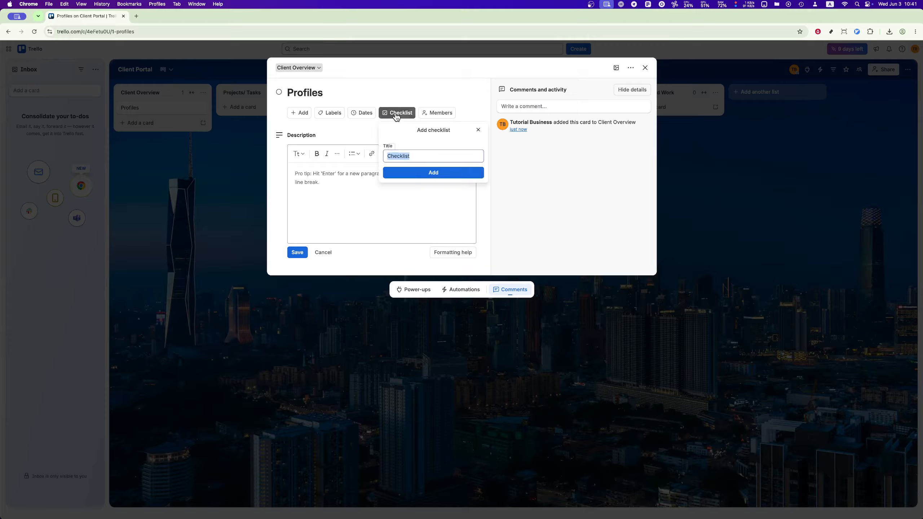
{"action": "left_click", "coordinate": [422, 172]}
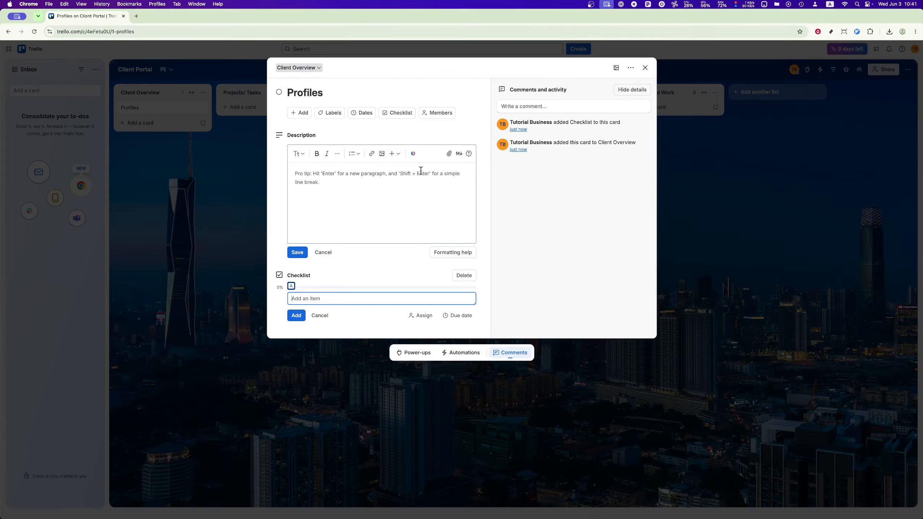
{"action": "left_click", "coordinate": [366, 115]}
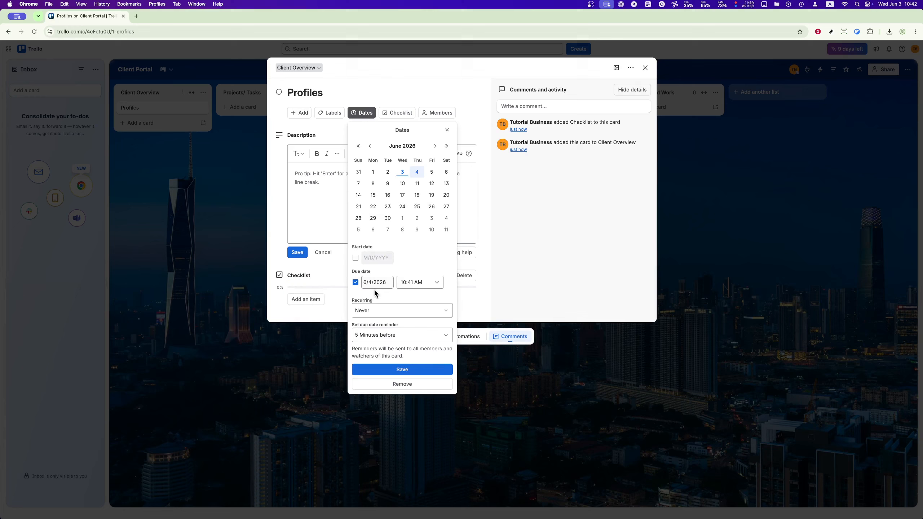
{"action": "left_click", "coordinate": [416, 375]}
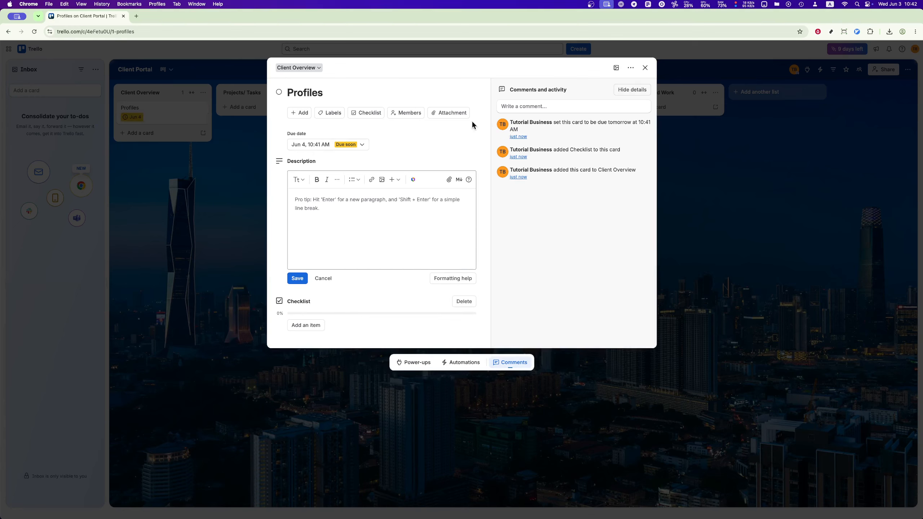
{"action": "left_click", "coordinate": [450, 114]}
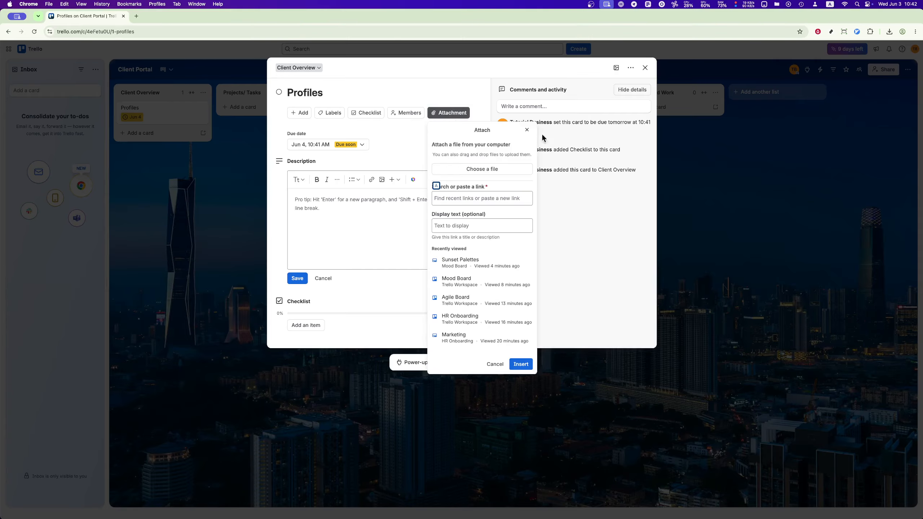
{"action": "left_click", "coordinate": [550, 222]}
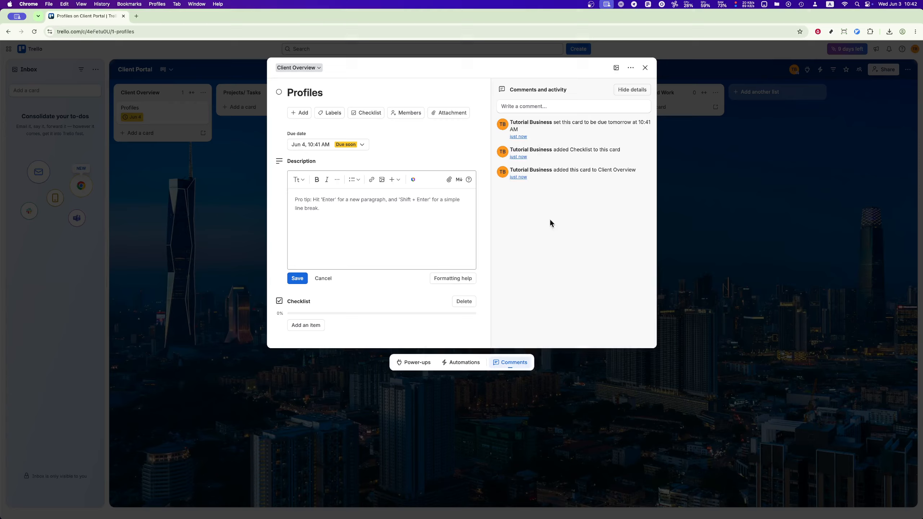
Step: Assign the listed board member to the Profiles card and close the card
{"action": "left_click", "coordinate": [404, 115]}
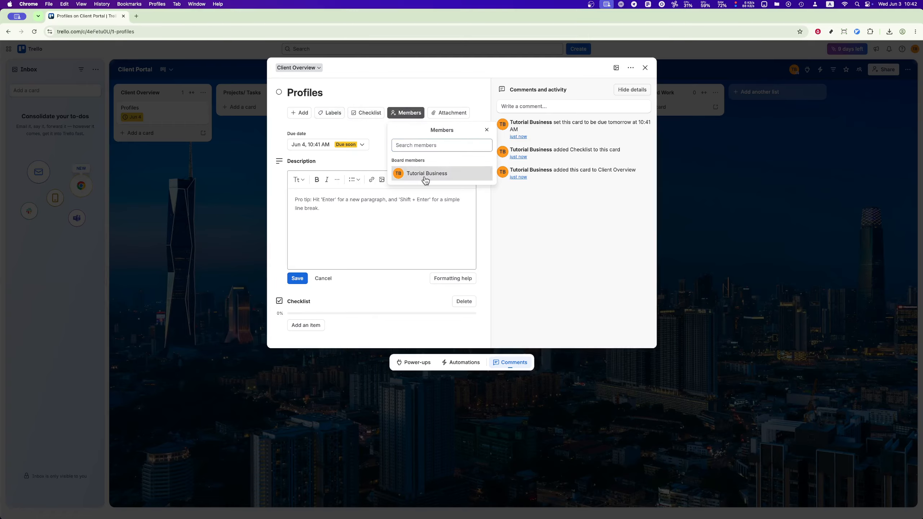
{"action": "left_click", "coordinate": [424, 175]}
{"action": "left_click", "coordinate": [546, 229]}
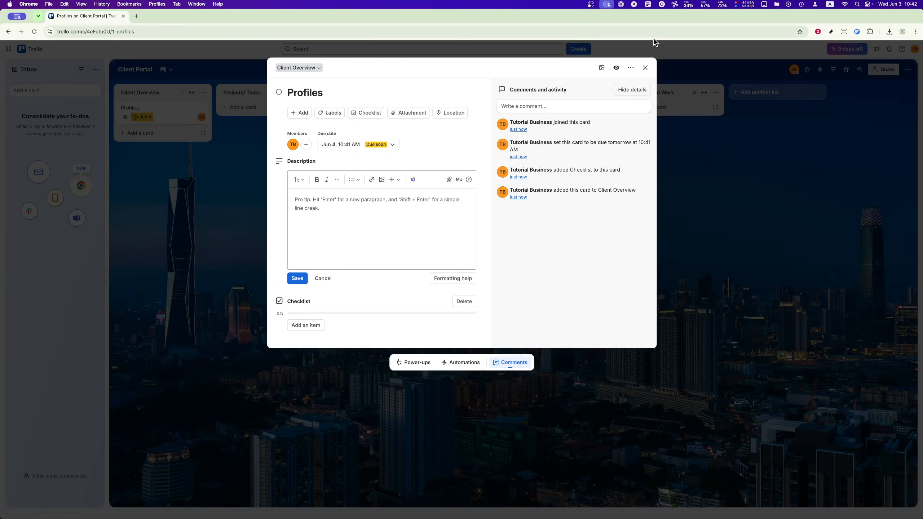
{"action": "left_click", "coordinate": [645, 68]}
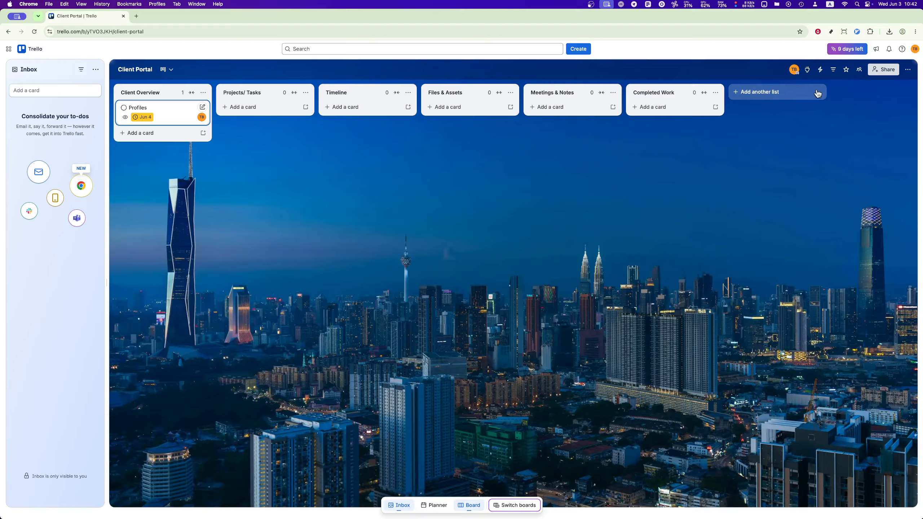
{"action": "left_click", "coordinate": [806, 69]}
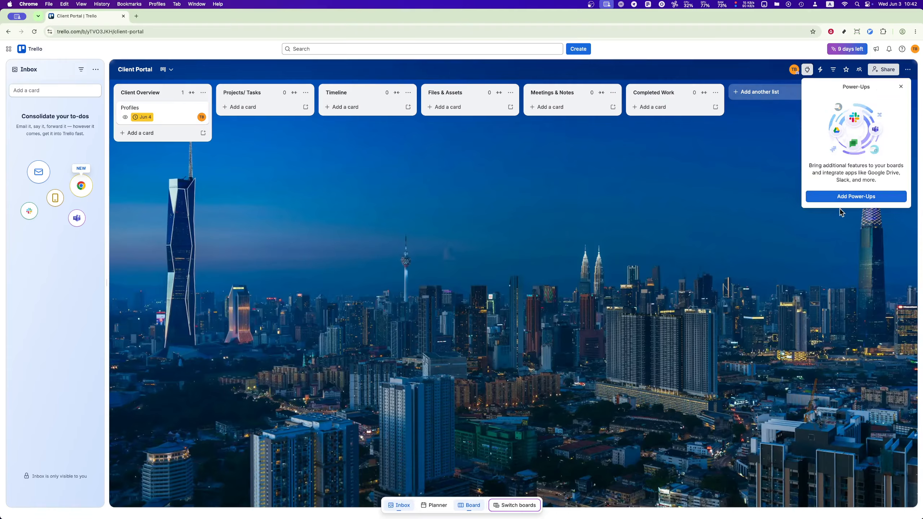
{"action": "left_click", "coordinate": [569, 177]}
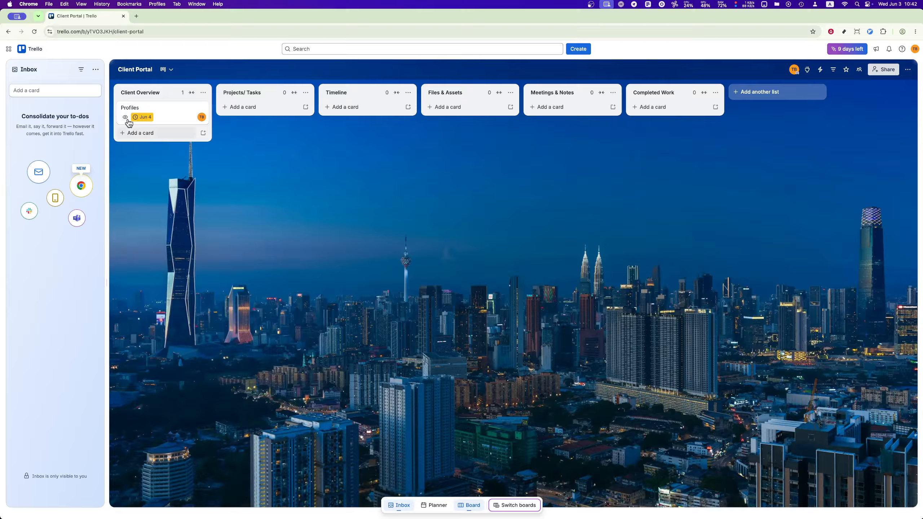
Step: Apply the green and yellow labels to the Profiles card in Client Overview and close the card
{"action": "left_click", "coordinate": [145, 107]}
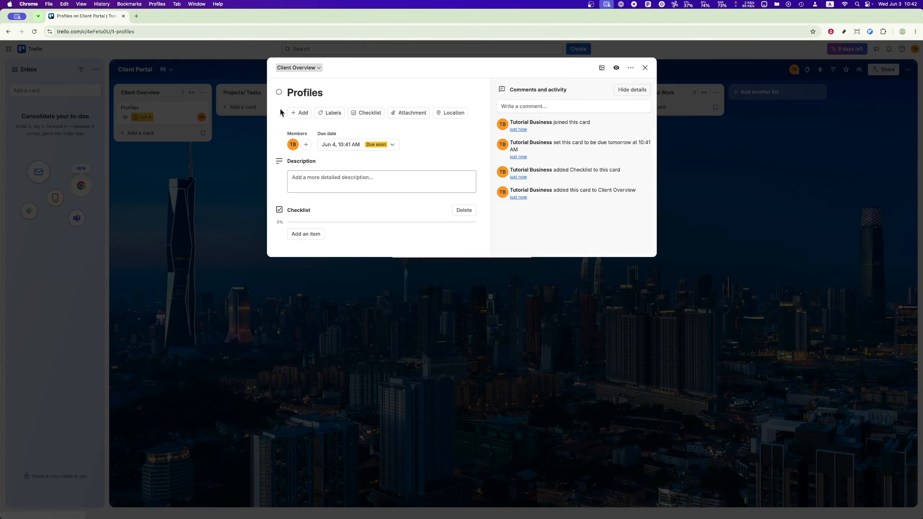
{"action": "left_click", "coordinate": [328, 113]}
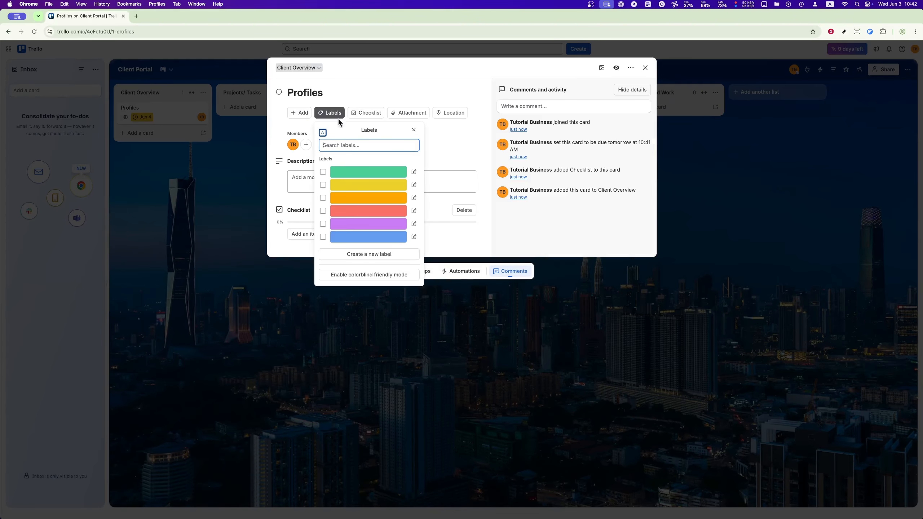
{"action": "left_click", "coordinate": [323, 172]}
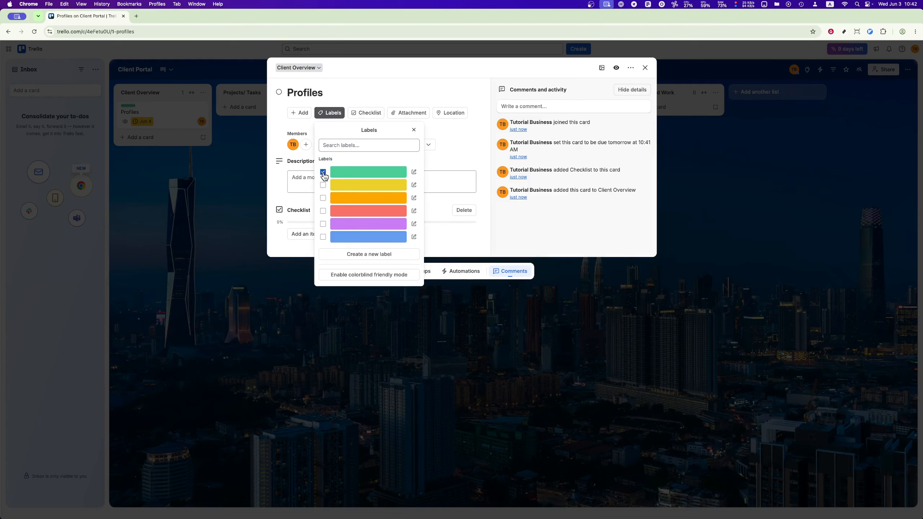
{"action": "left_click", "coordinate": [323, 185]}
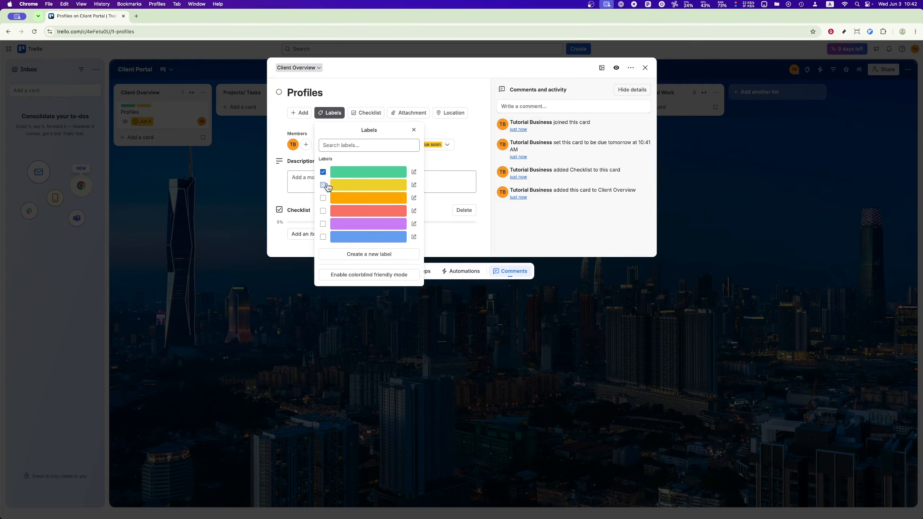
{"action": "left_click", "coordinate": [447, 221]}
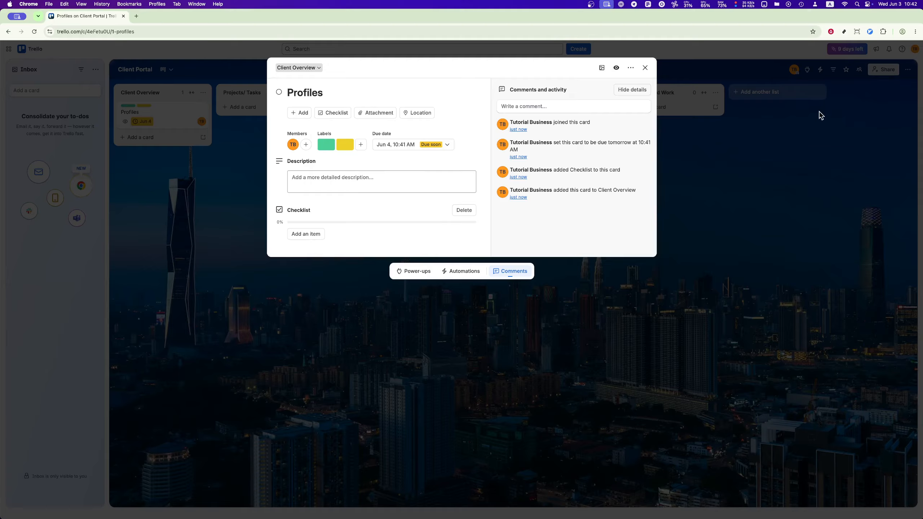
{"action": "left_click", "coordinate": [645, 68]}
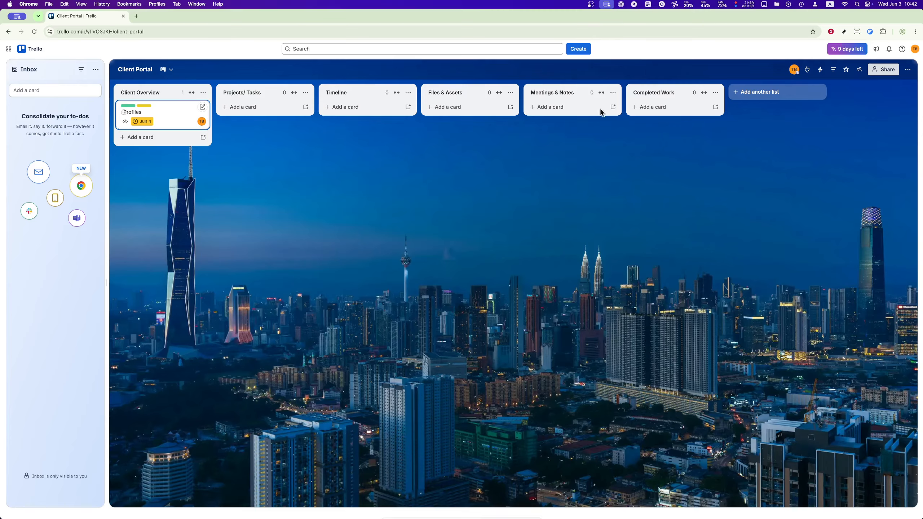
Step: Add a card titled "file" to the Files & Assets list
{"action": "left_click", "coordinate": [449, 107]}
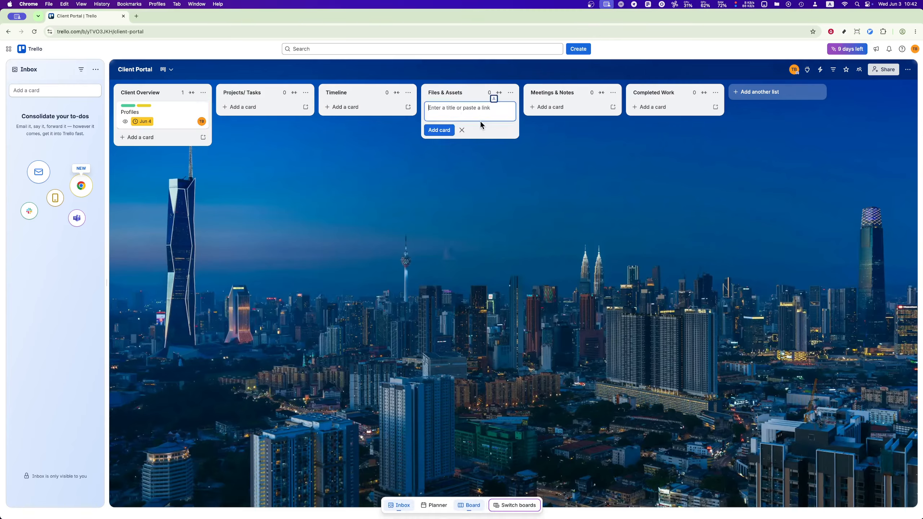
{"action": "type", "text": "file"}
{"action": "left_click", "coordinate": [434, 136]}
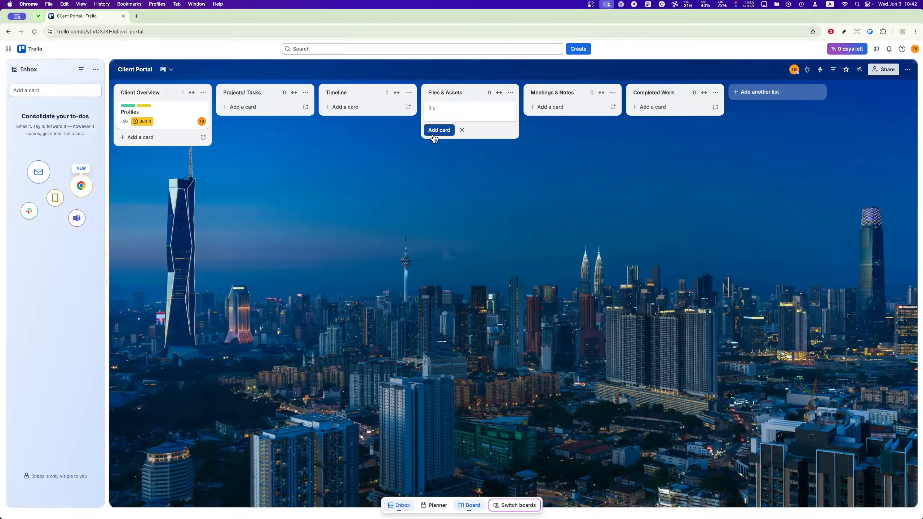
{"action": "left_click", "coordinate": [570, 175]}
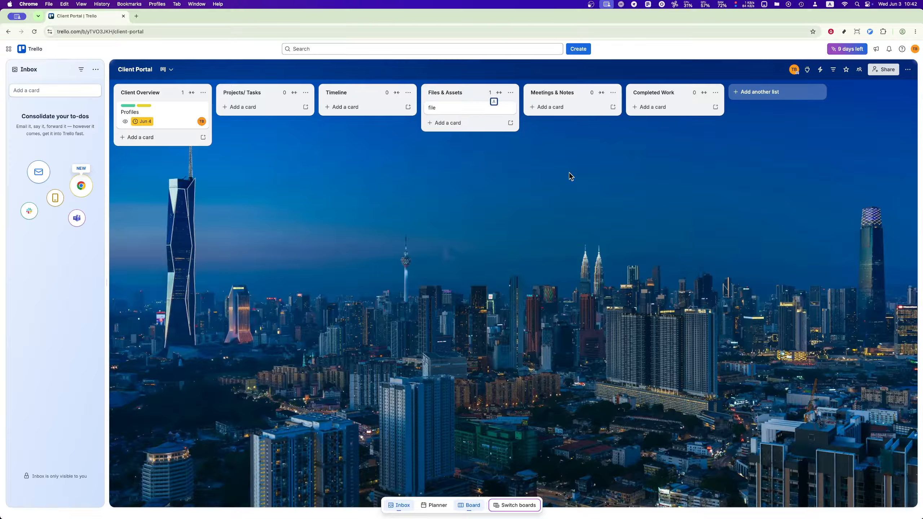
Step: Add a checklist with the items 1, 2 and 3 to the "file" card and return to the board
{"action": "left_click", "coordinate": [465, 114]}
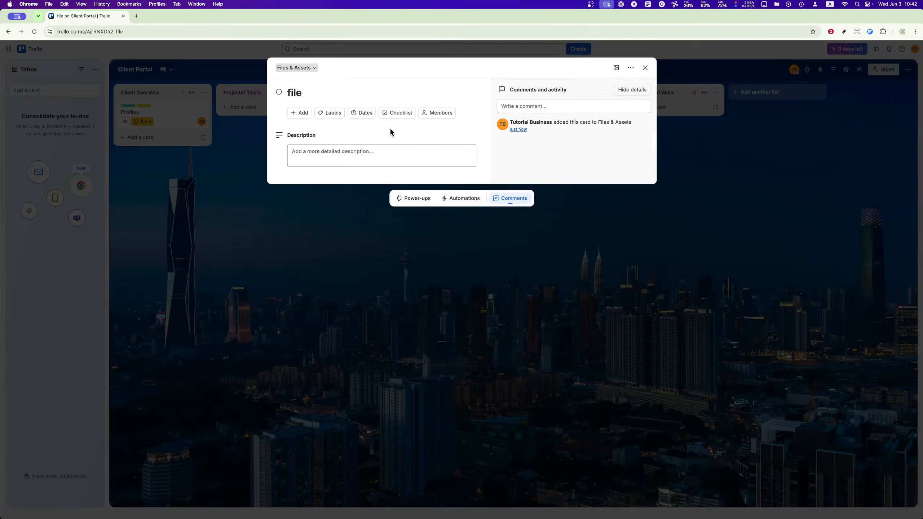
{"action": "left_click", "coordinate": [397, 115]}
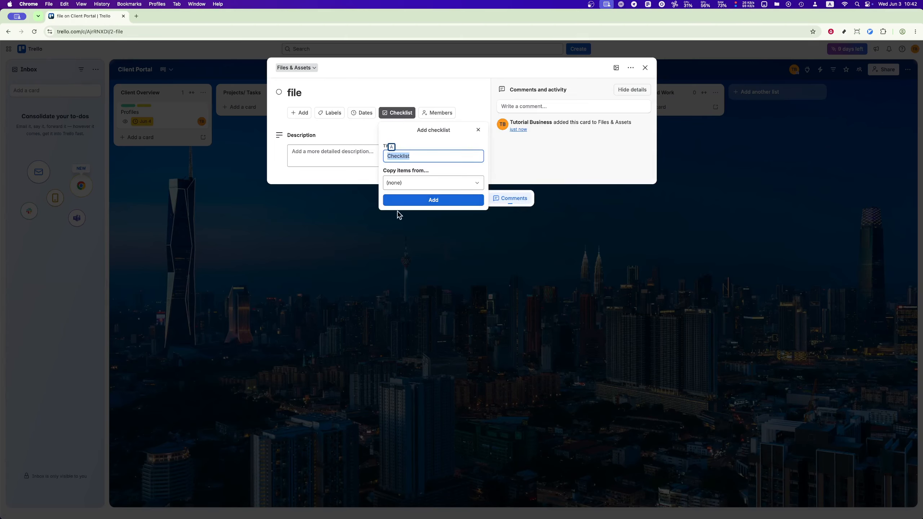
{"action": "left_click", "coordinate": [399, 203]}
{"action": "type", "text": "1"}
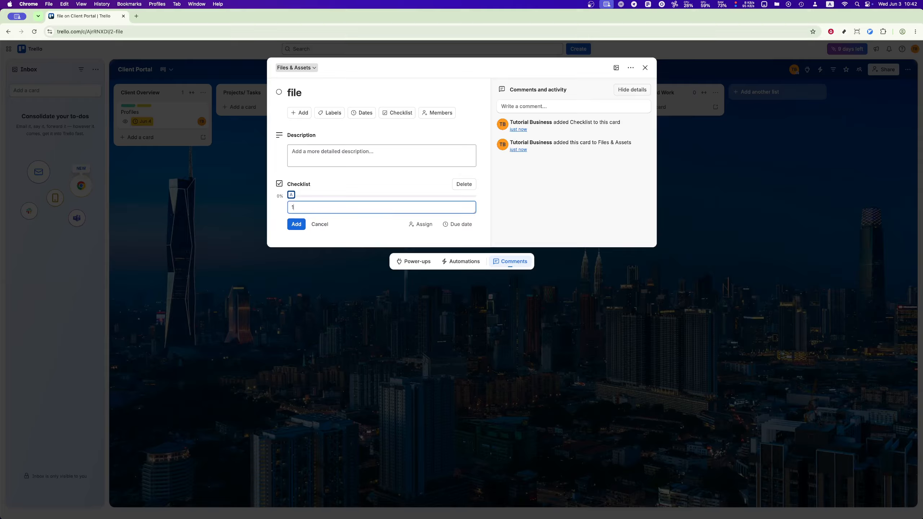
{"action": "key", "text": "Return"}
{"action": "type", "text": "2"}
{"action": "key", "text": "Return"}
{"action": "type", "text": "3"}
{"action": "key", "text": "Return"}
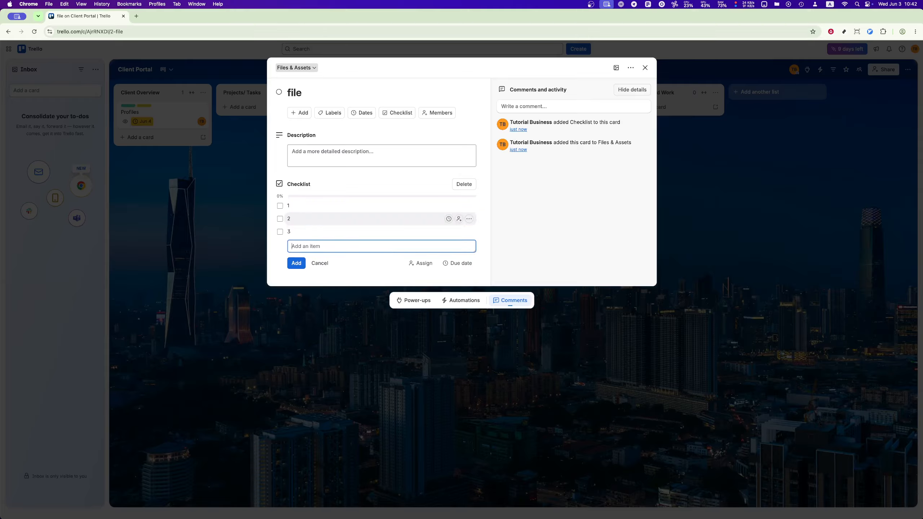
{"action": "left_click", "coordinate": [396, 355]}
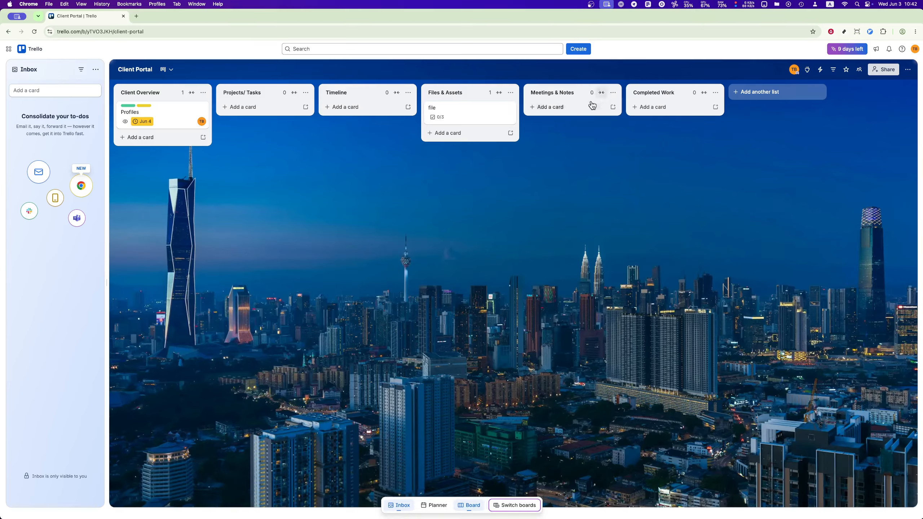
Step: Add a card titled "weekly updats" to the Meetings & Notes list
{"action": "left_click", "coordinate": [564, 107]}
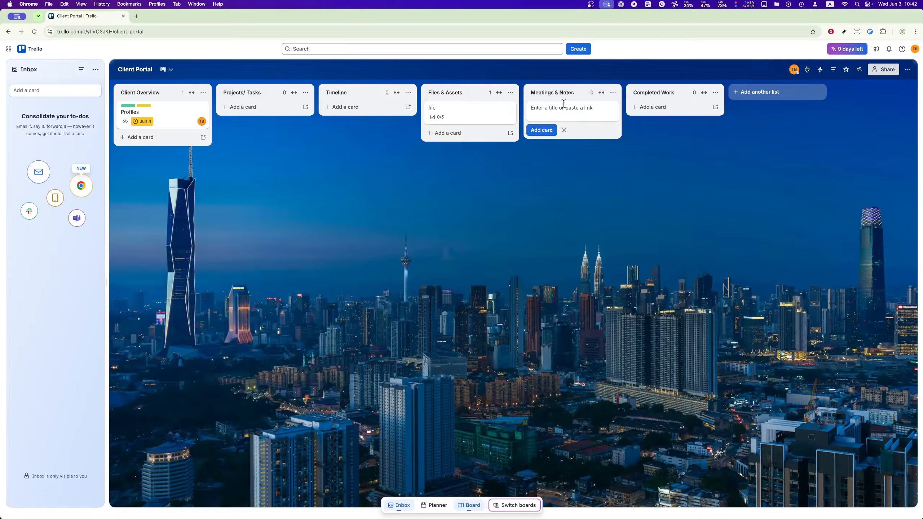
{"action": "type", "text": "weekly updats"}
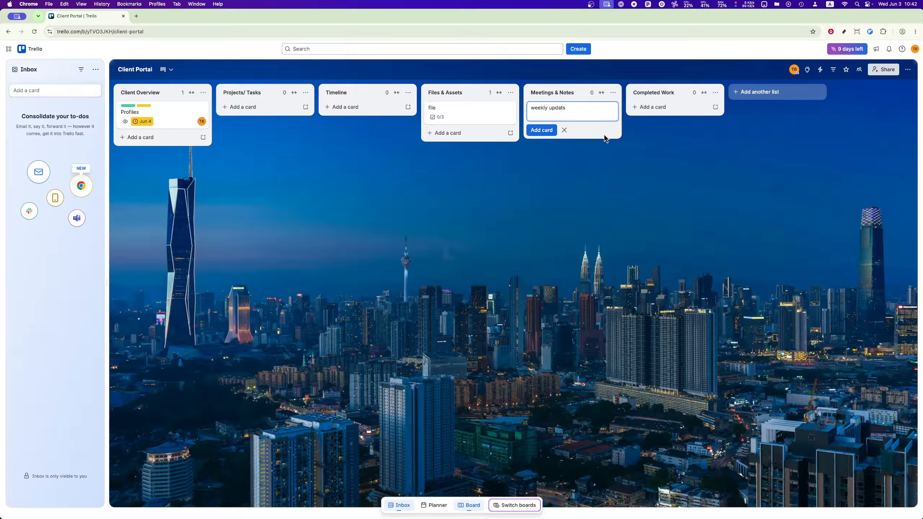
{"action": "left_click", "coordinate": [542, 130]}
{"action": "left_click", "coordinate": [633, 214]}
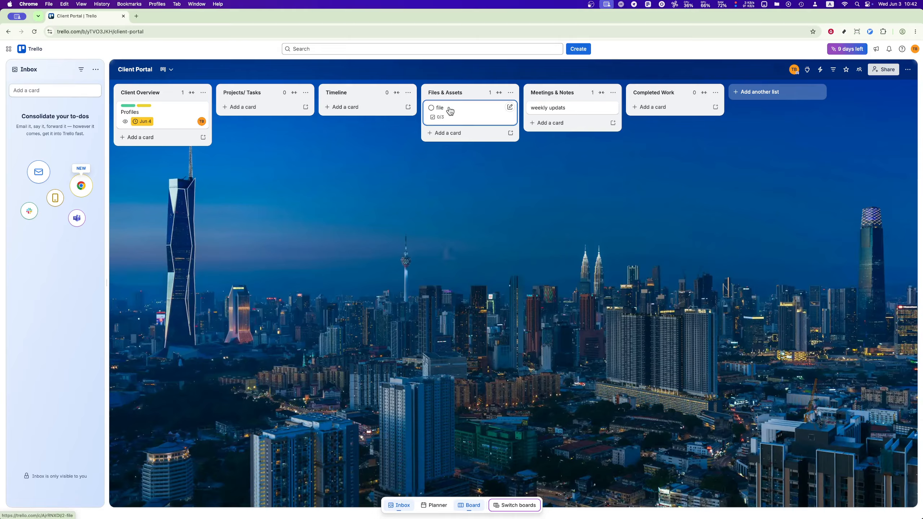
Step: Add a card titled "task1" to the Projects/ Tasks list and move it to the Completed Work list
{"action": "left_click", "coordinate": [264, 106]}
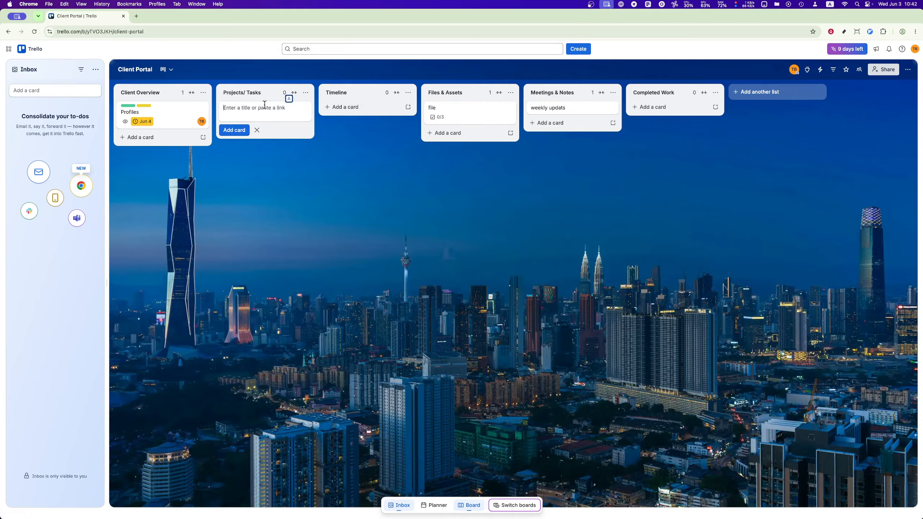
{"action": "type", "text": "task1"}
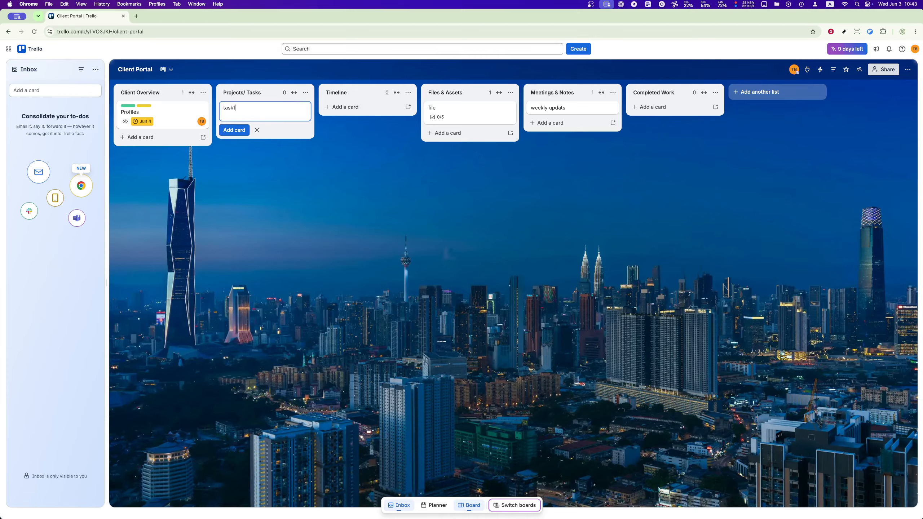
{"action": "key", "text": "Return"}
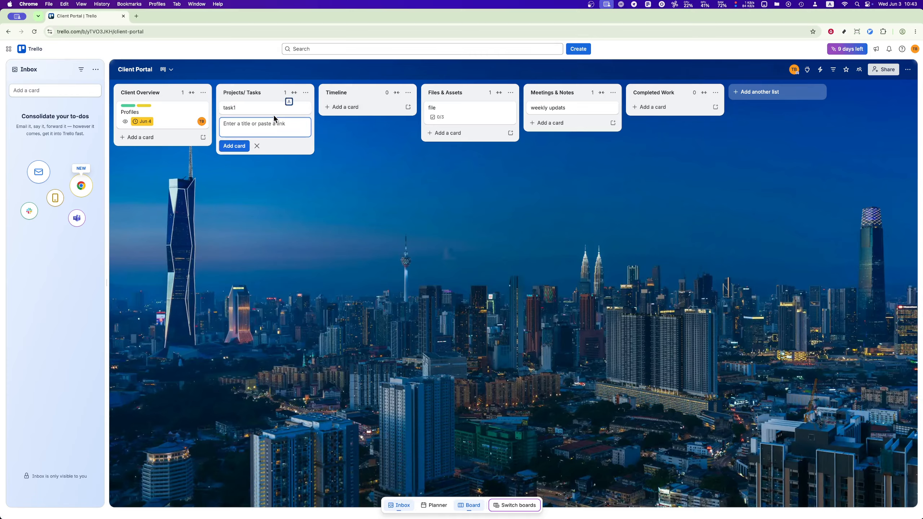
{"action": "left_click_drag", "start_coordinate": [268, 108], "coordinate": [699, 116]}
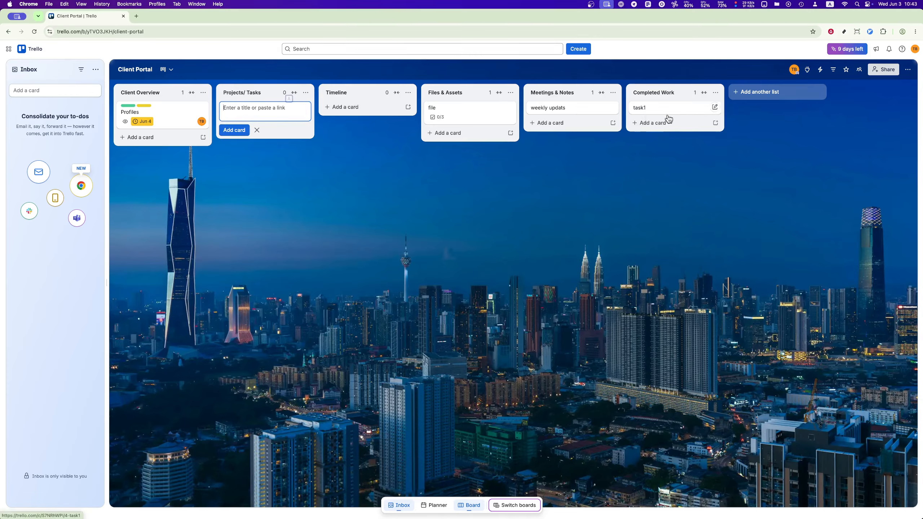